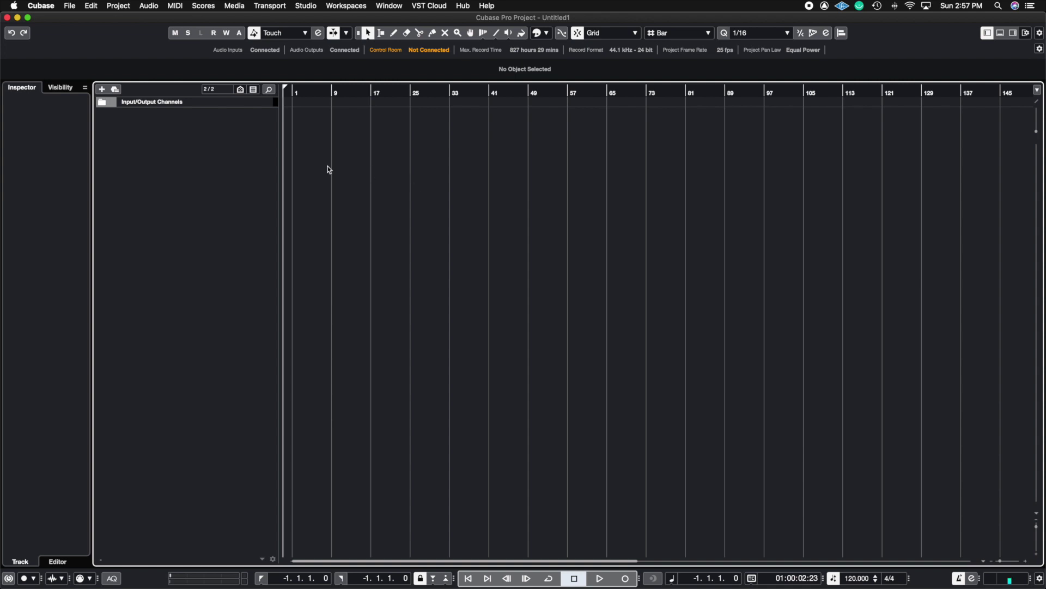
click(91, 6)
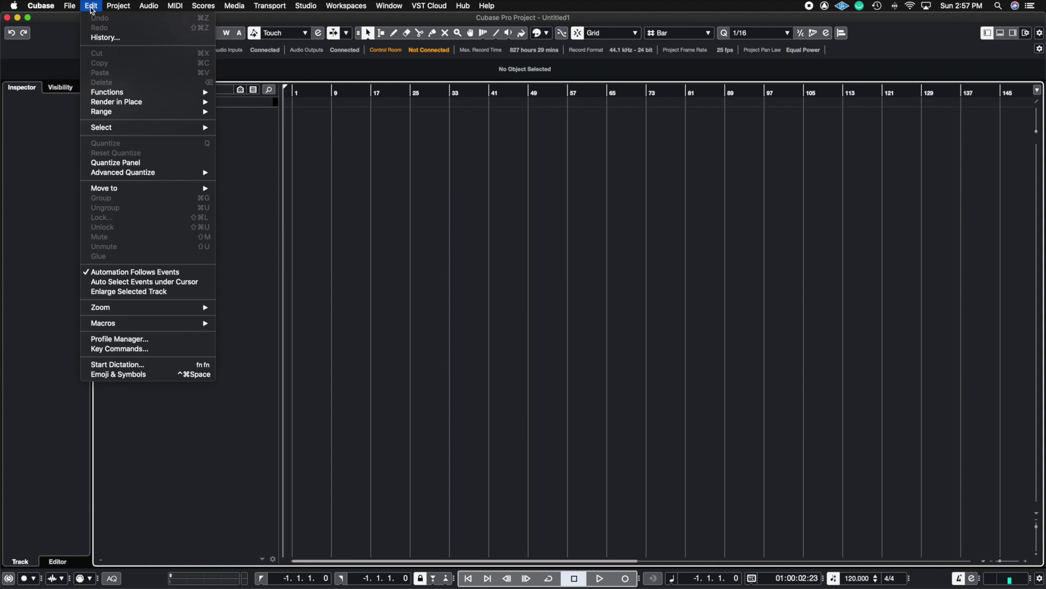
click(121, 348)
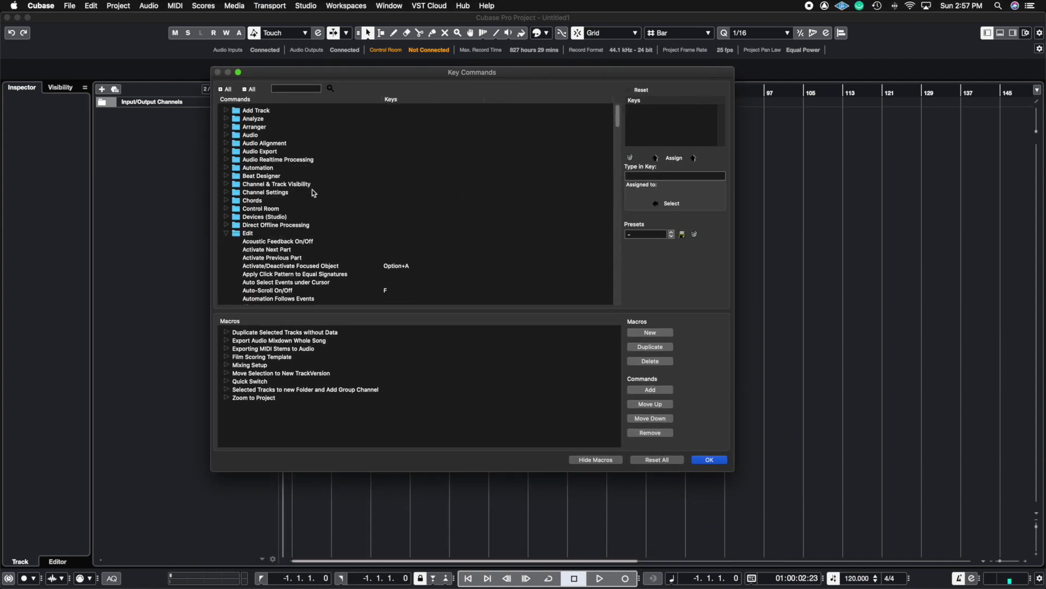
click(229, 233)
scroll(235, 236, down, 10)
drag(621, 232, 621, 107)
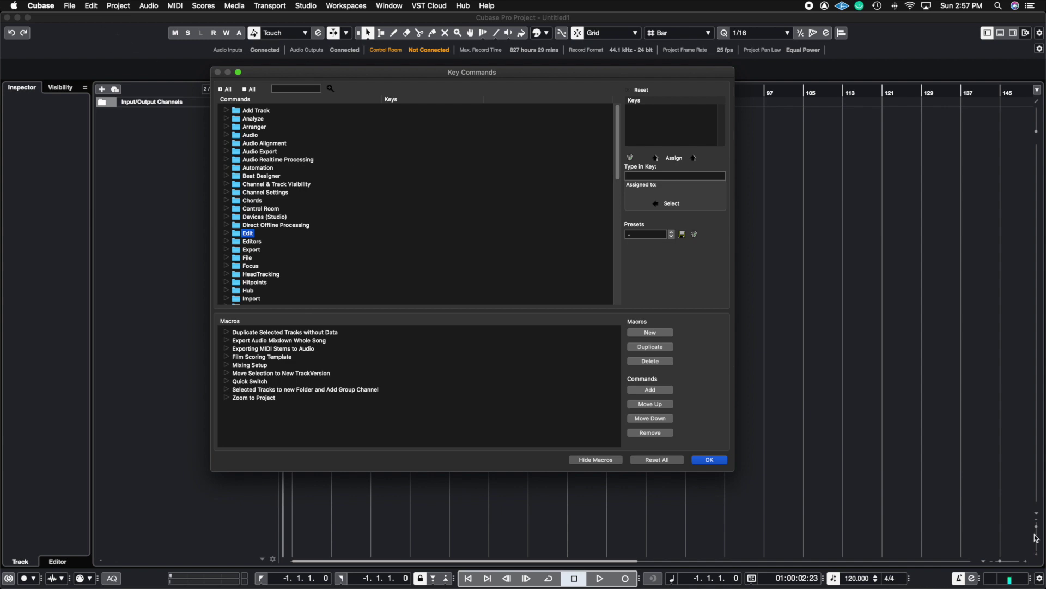
click(705, 461)
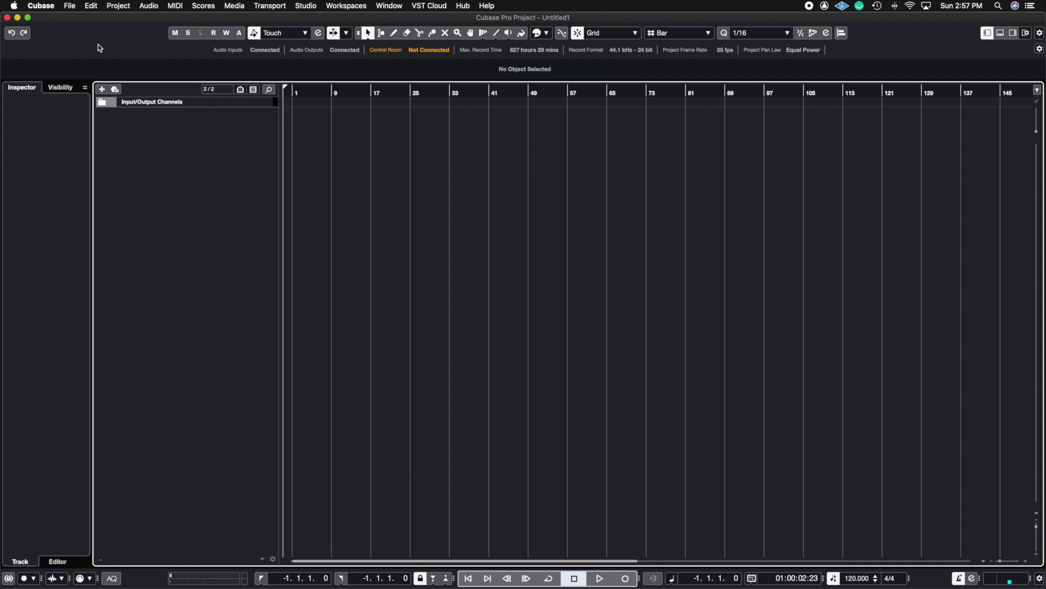
click(71, 7)
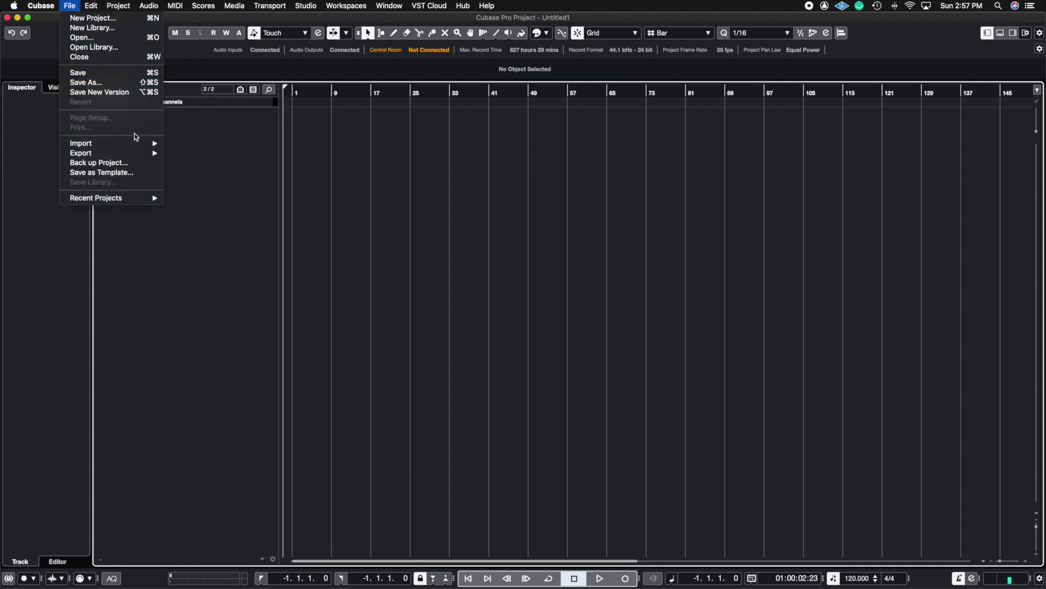
mouse_move(136, 153)
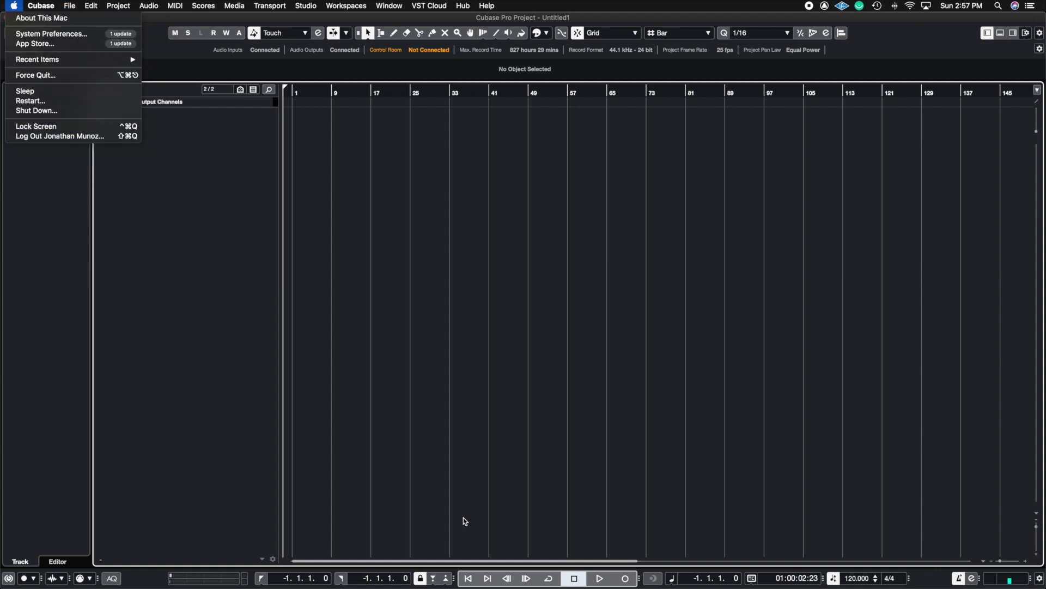
click(538, 565)
click(64, 5)
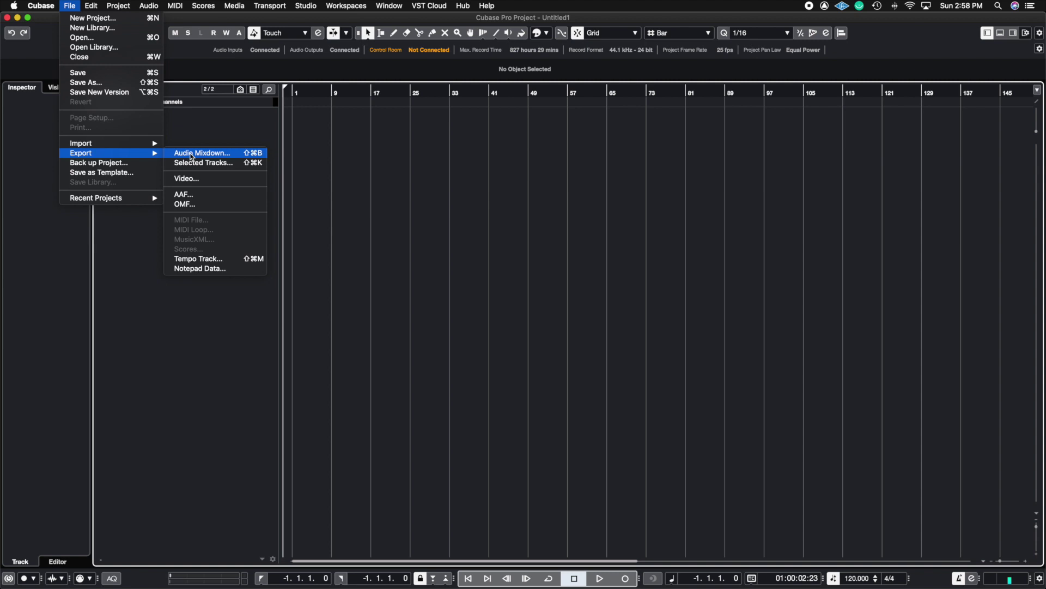
click(467, 220)
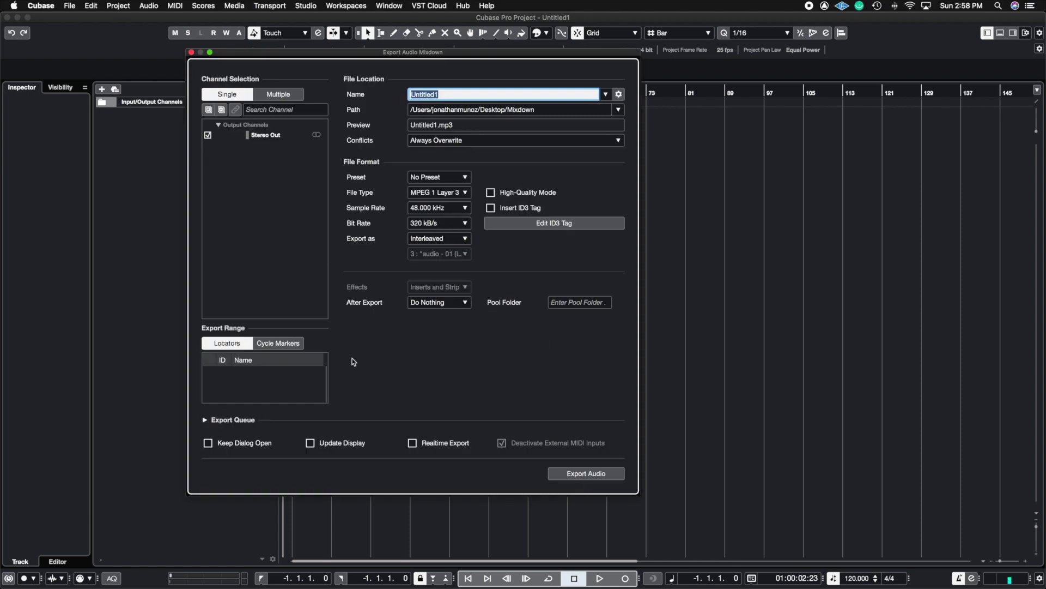
Open the Key Commands dialog from the Edit menu and collapse the File command folder.
click(192, 54)
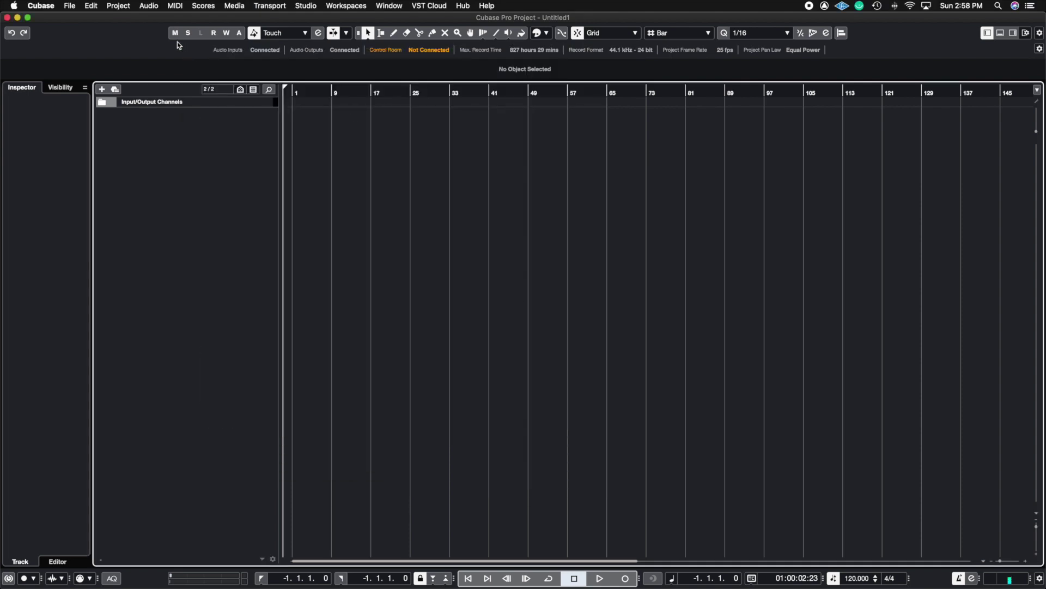
click(91, 6)
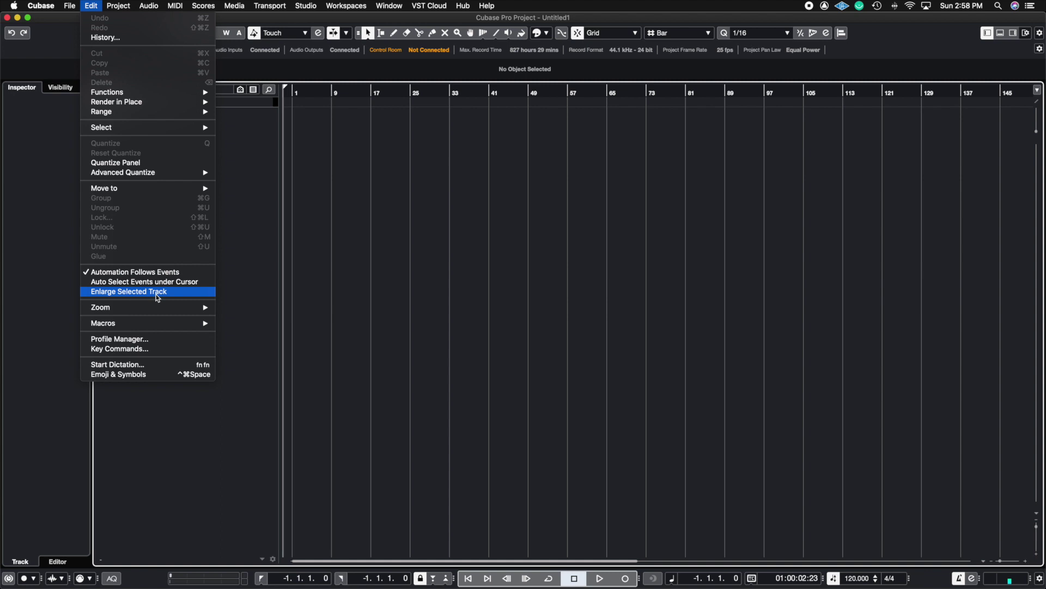
click(161, 348)
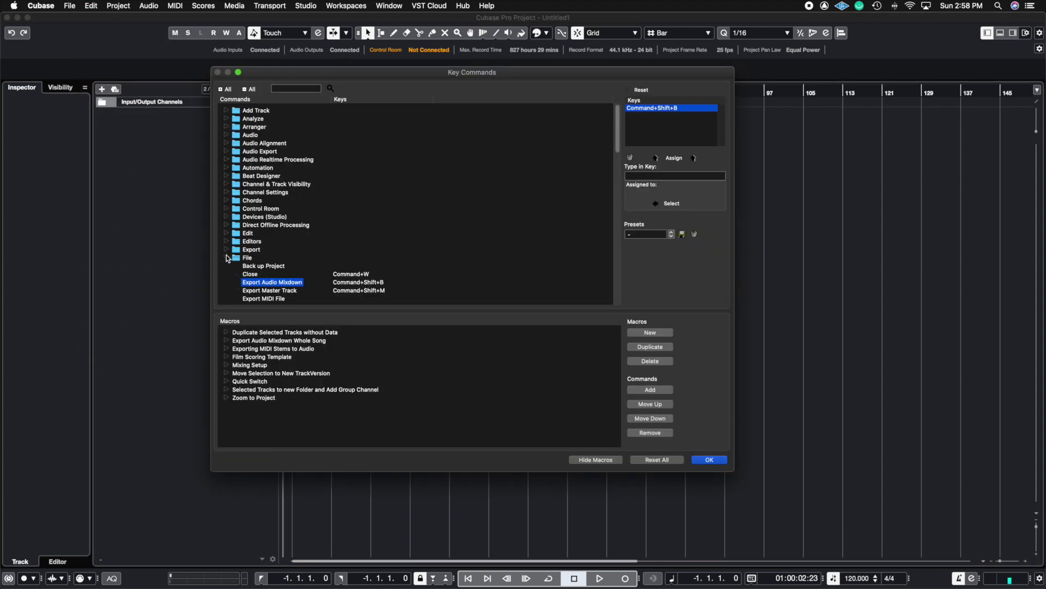
click(226, 257)
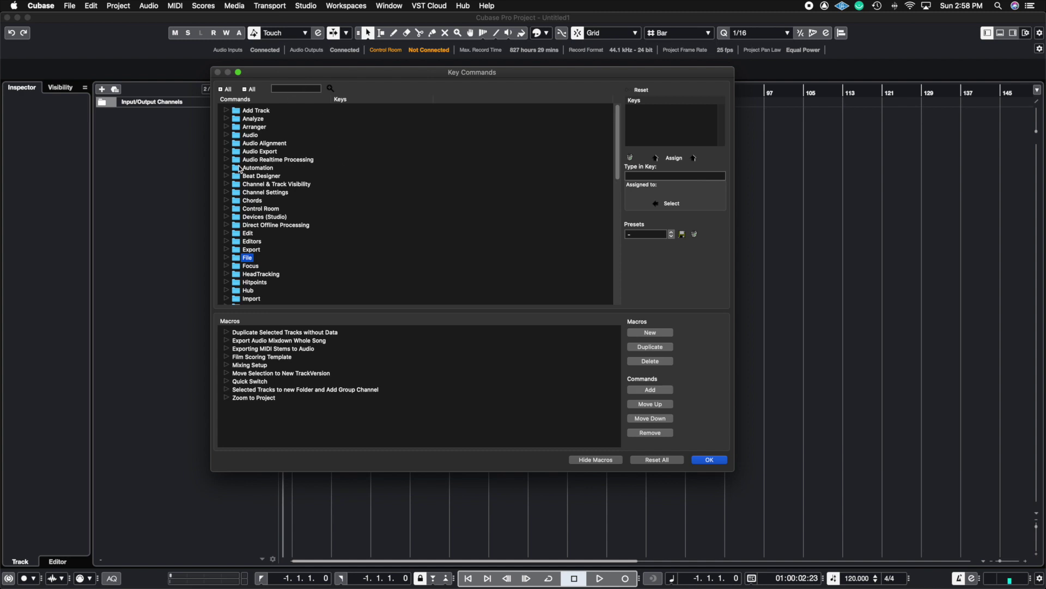
Search the commands for 'Audio mixdown' to list Export Audio Mixdown and its shortcut.
click(280, 88)
text(Audio mixd)
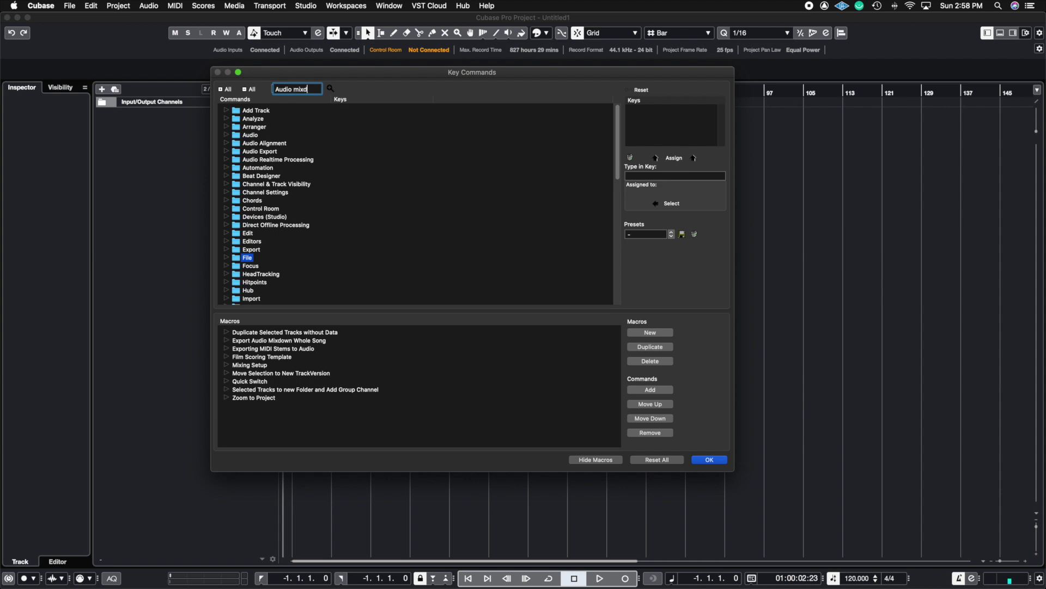
text(own)
key(Return)
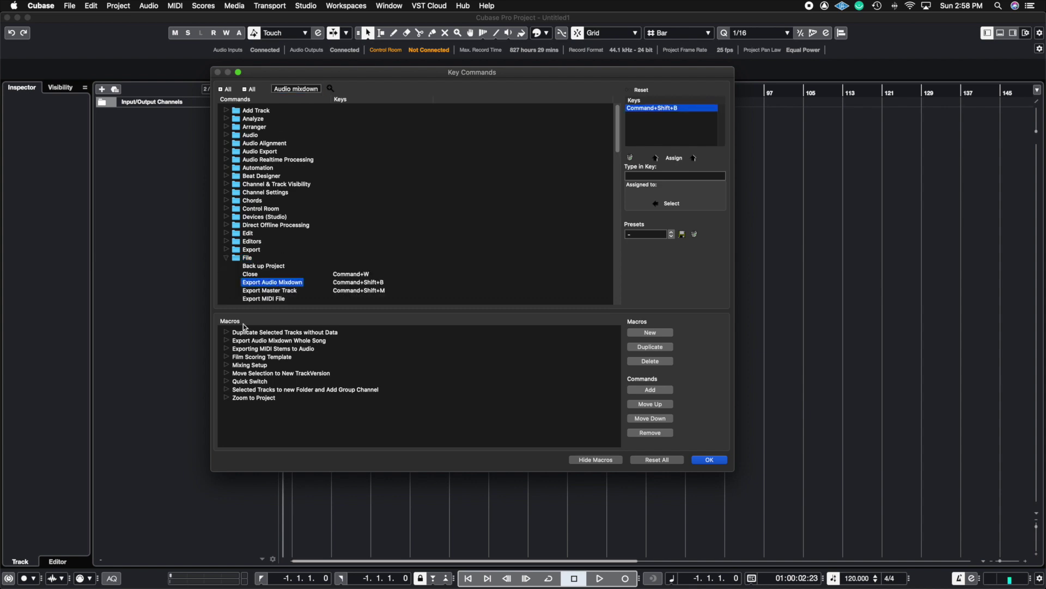
scroll(619, 128, down, 5)
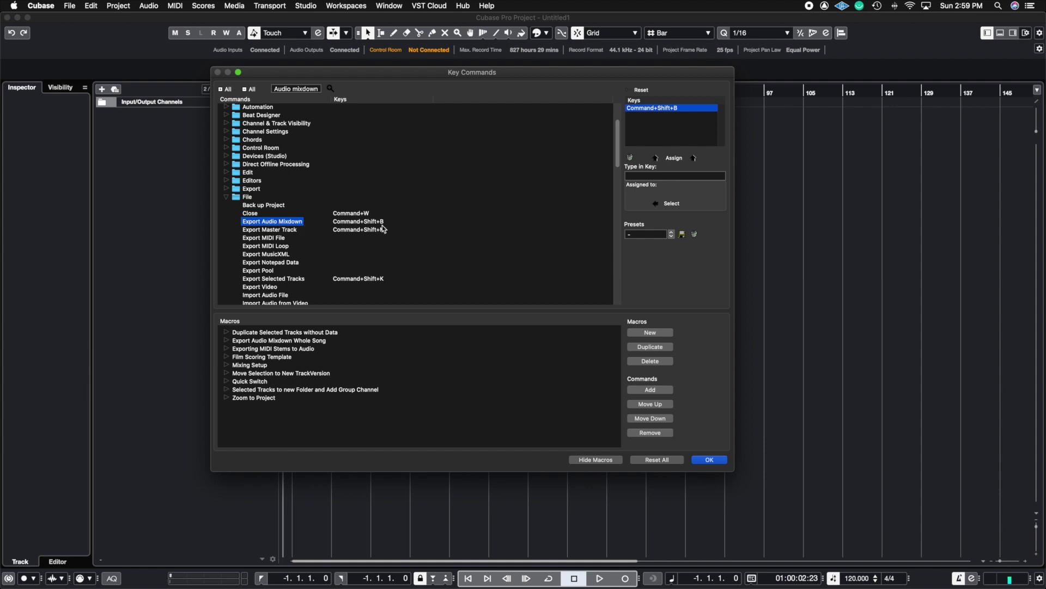
Remove Export Audio Mixdown's existing Command+Shift+B shortcut and enter Command+Shift+B as the new key.
click(631, 161)
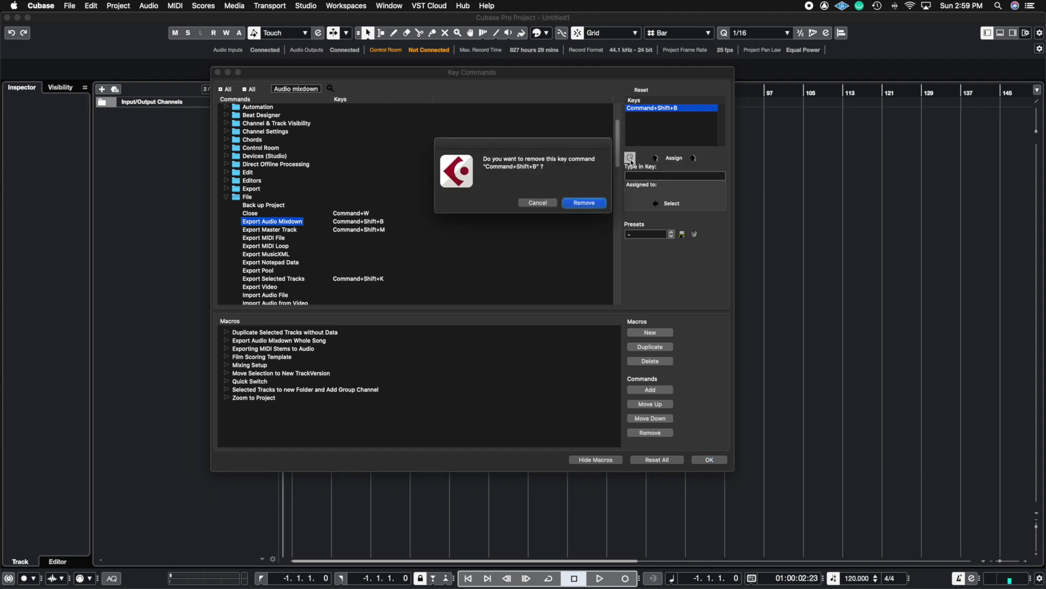
click(594, 201)
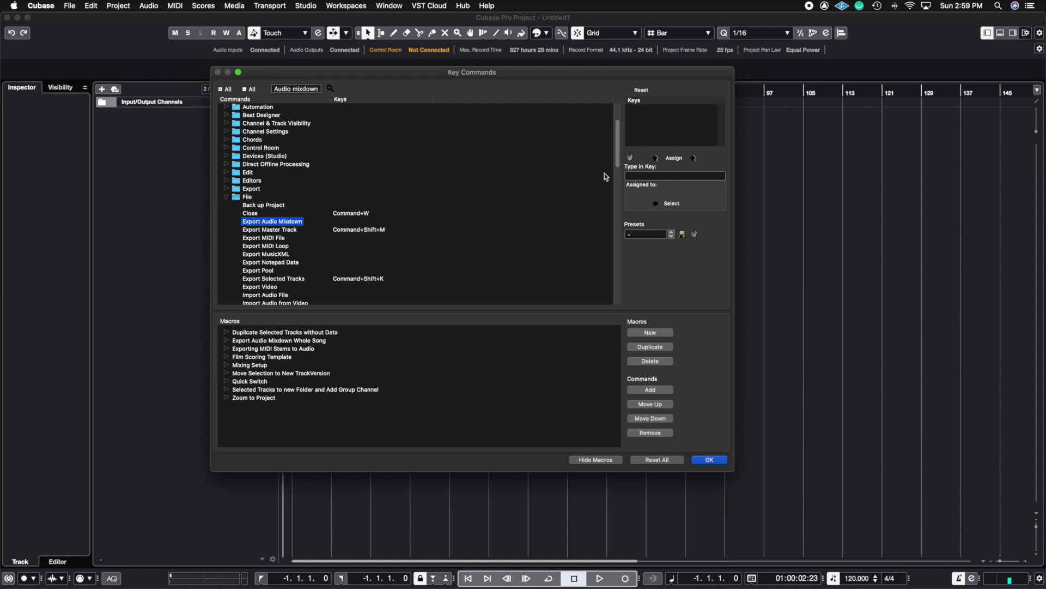
click(654, 178)
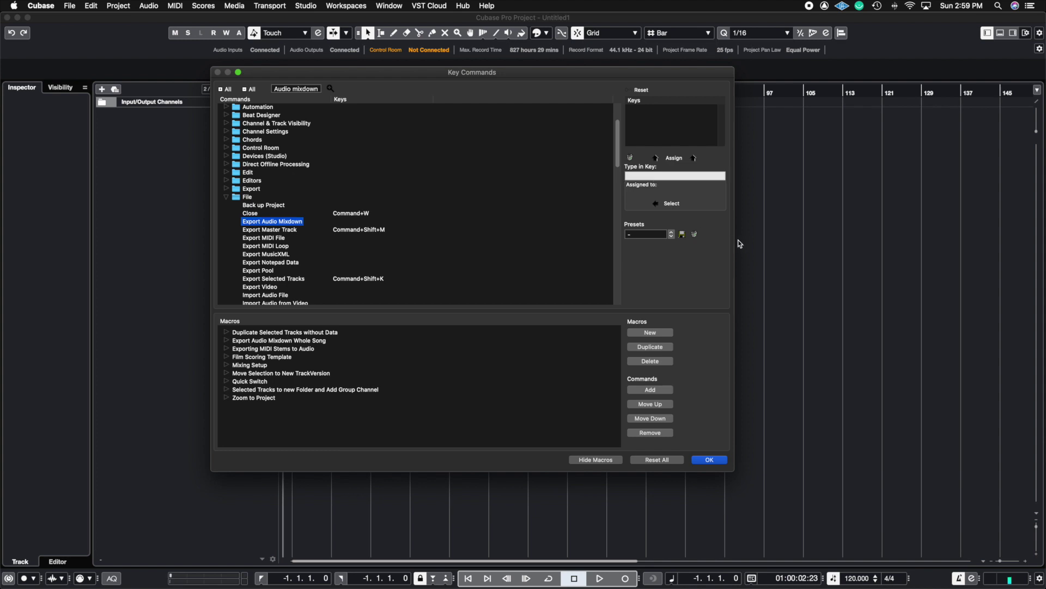
key(super+shift+b)
Show that Command+S is taken by Save, then assign Command+Shift+B and confirm with OK.
key(super+s)
key(super+shift+b)
click(674, 158)
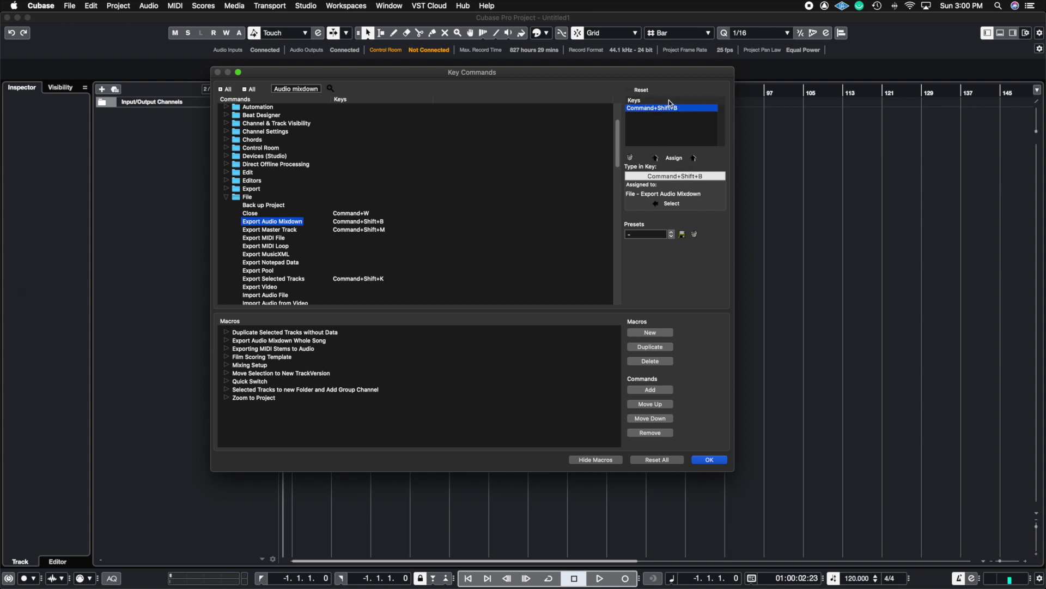
click(710, 460)
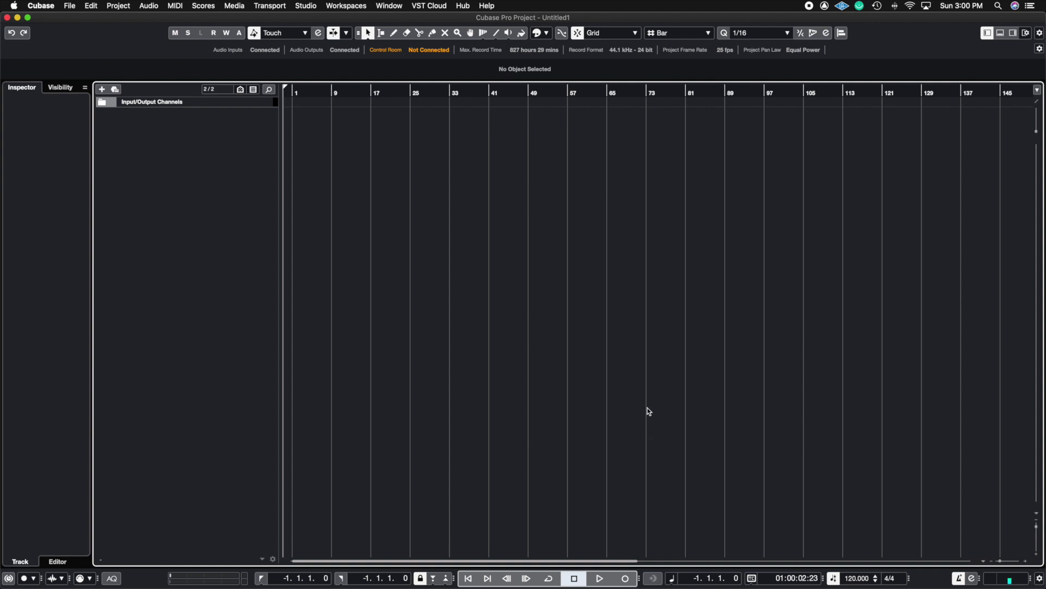
key(super+shift+e)
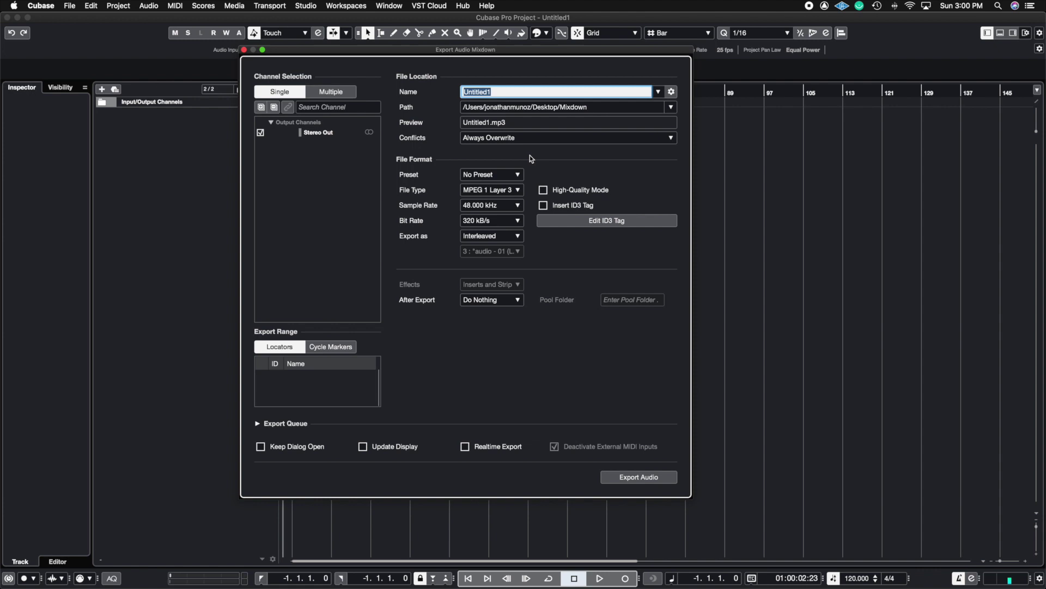
click(244, 50)
click(70, 5)
mouse_move(139, 153)
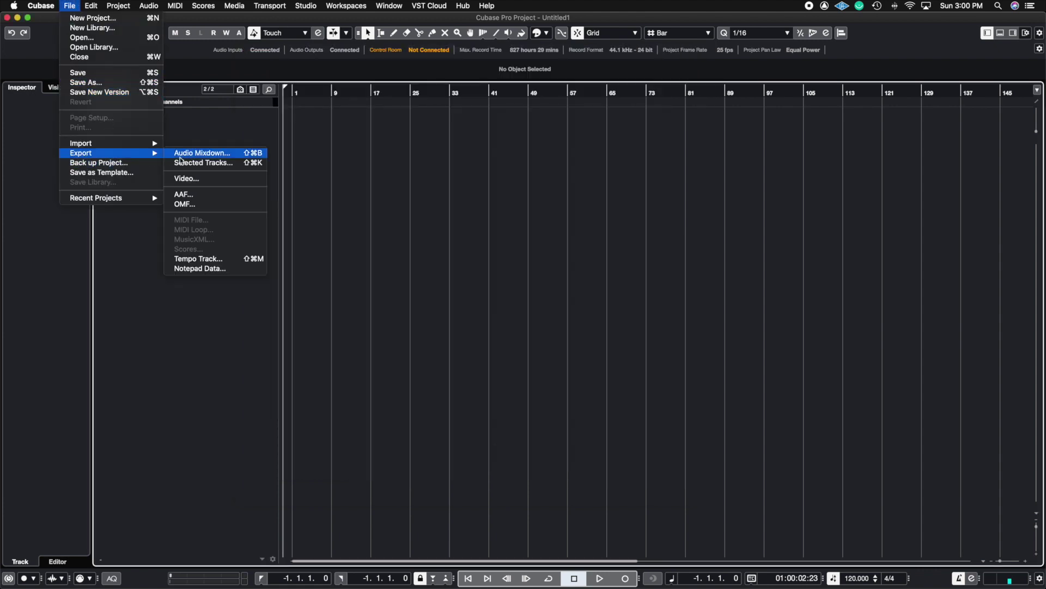
click(347, 150)
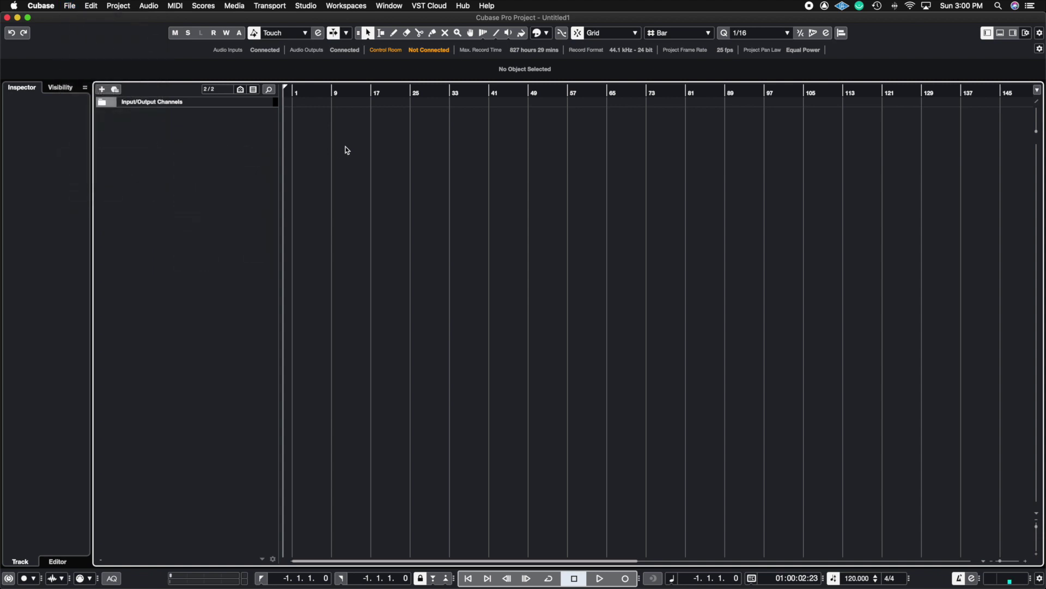
click(69, 5)
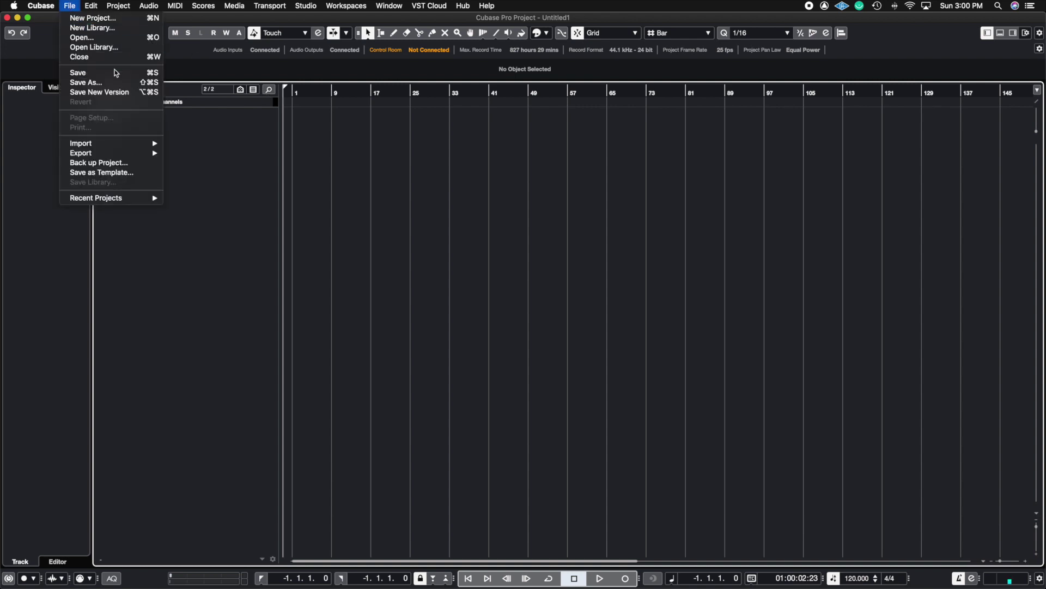
mouse_move(141, 153)
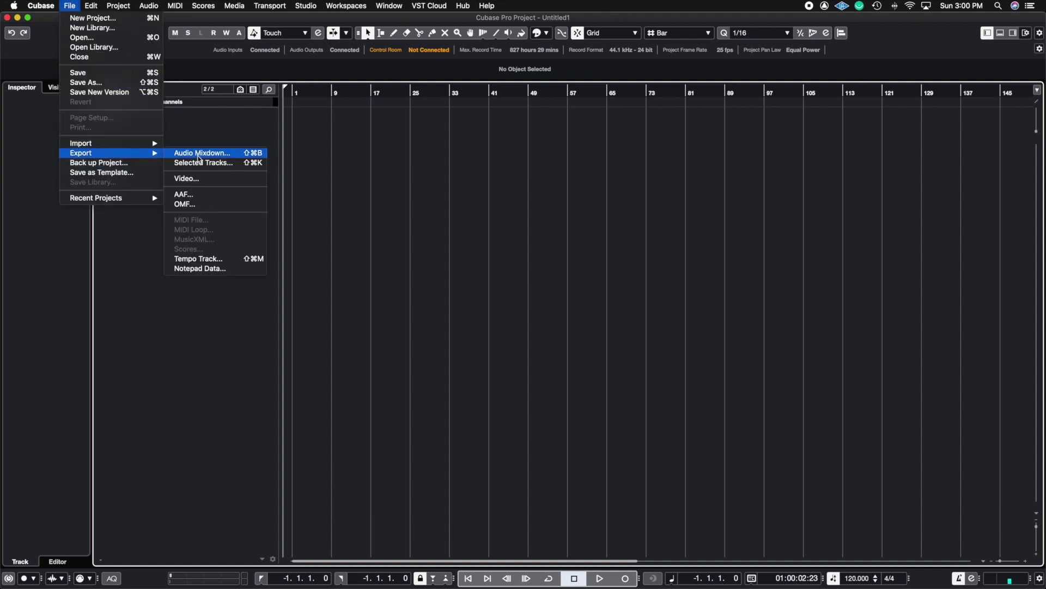
click(346, 198)
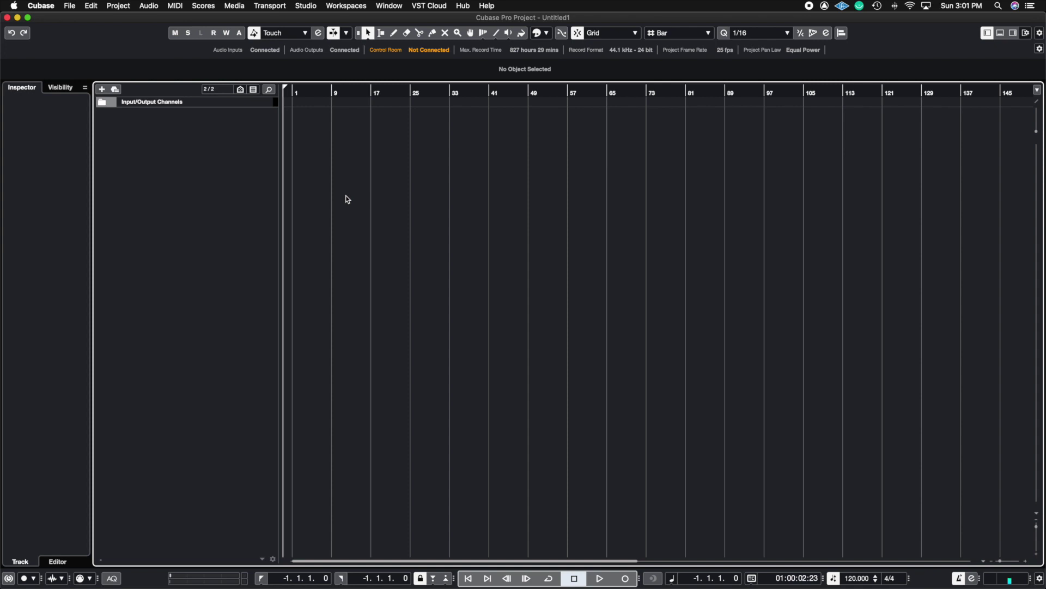
Reopen Edit > Key Commands, collapse the File folder, and move the dialog right and down.
click(91, 5)
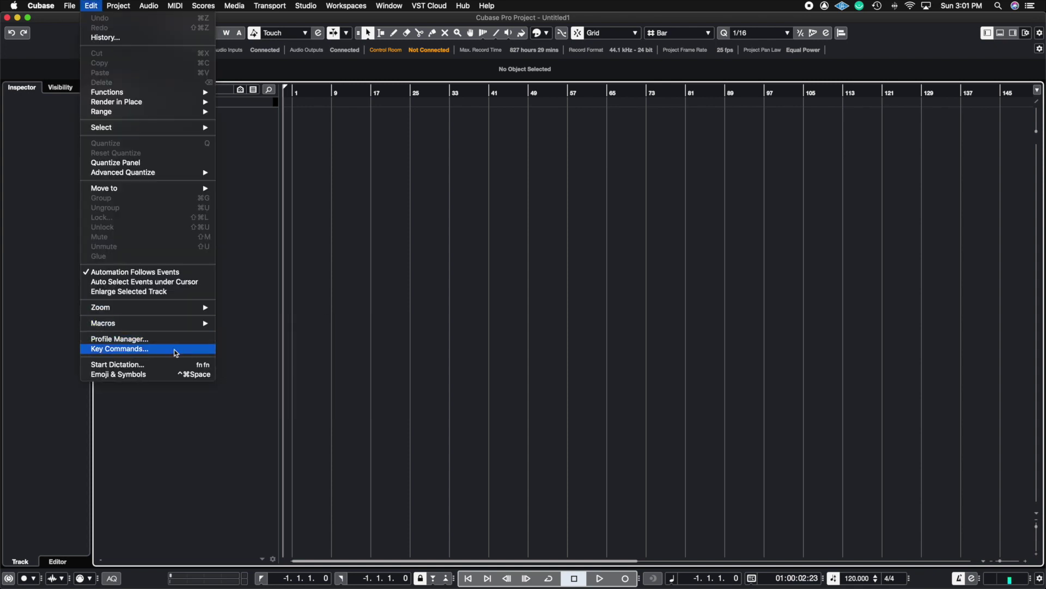
click(173, 349)
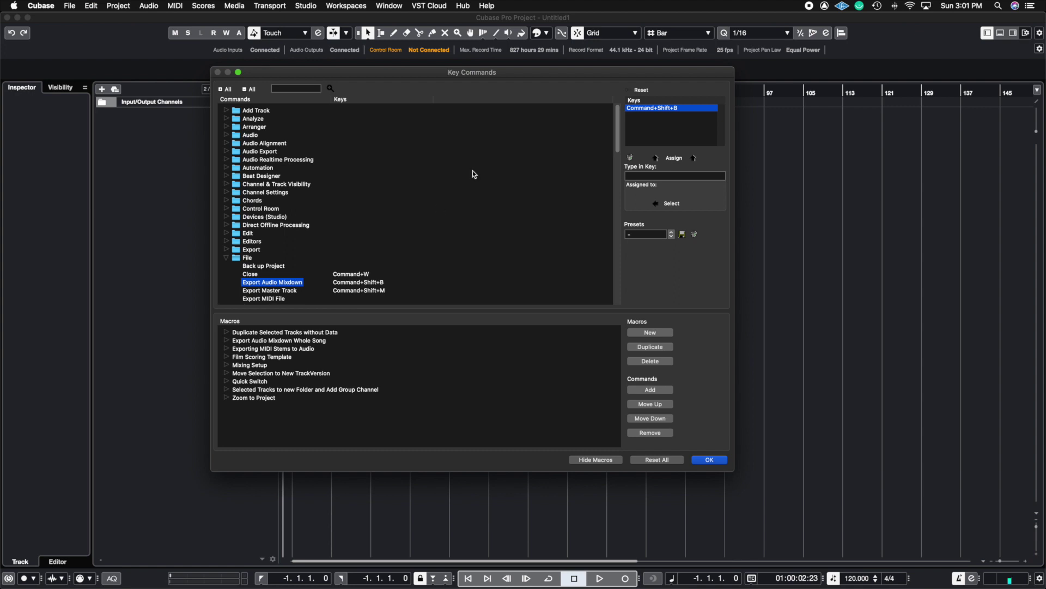
drag(618, 131, 616, 151)
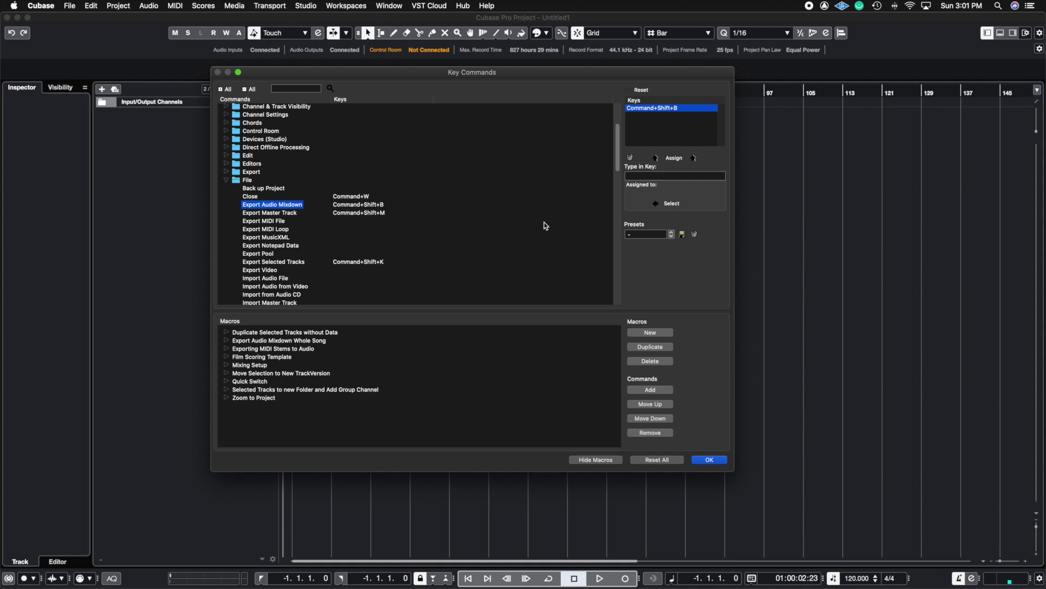
double_click(335, 180)
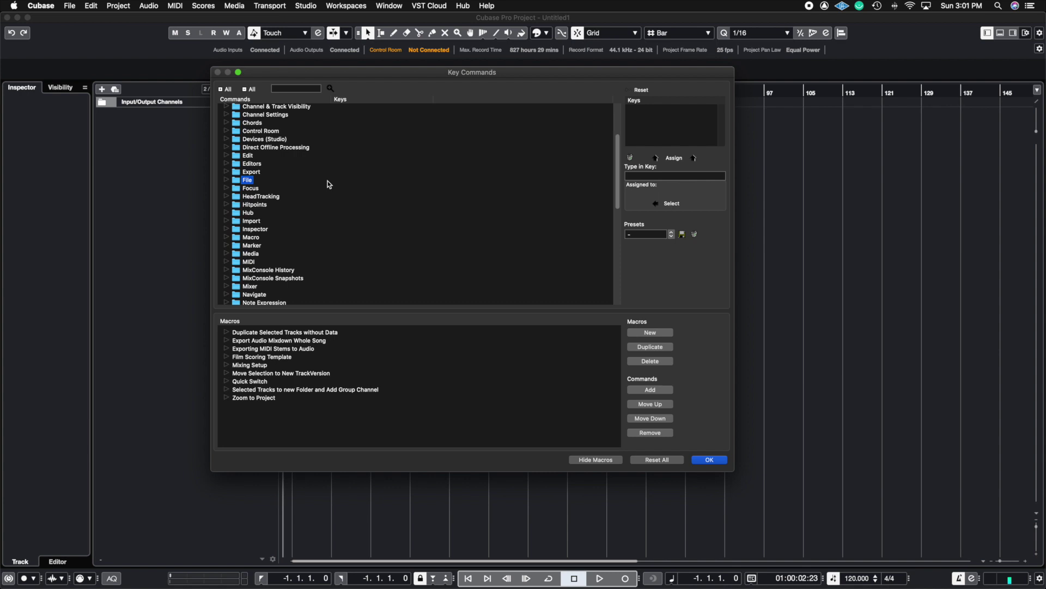
scroll(405, 205, up, 3)
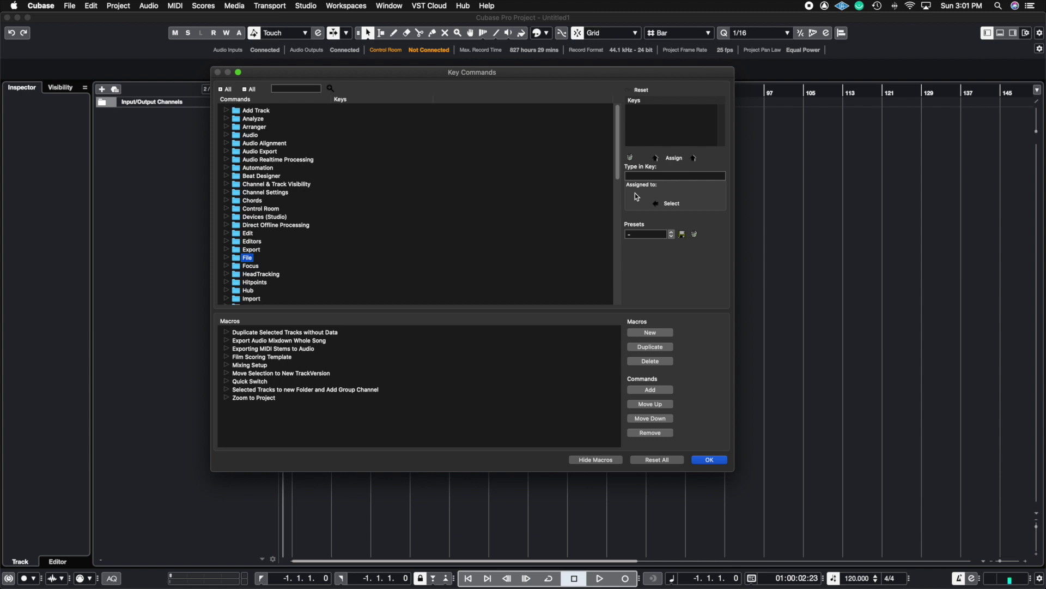
drag(536, 72, 611, 102)
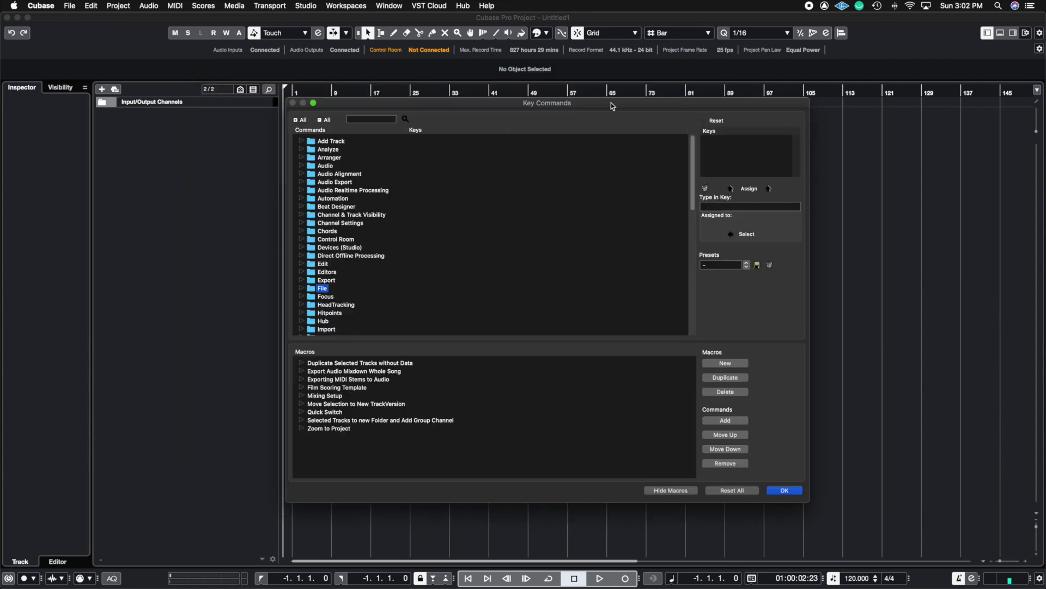